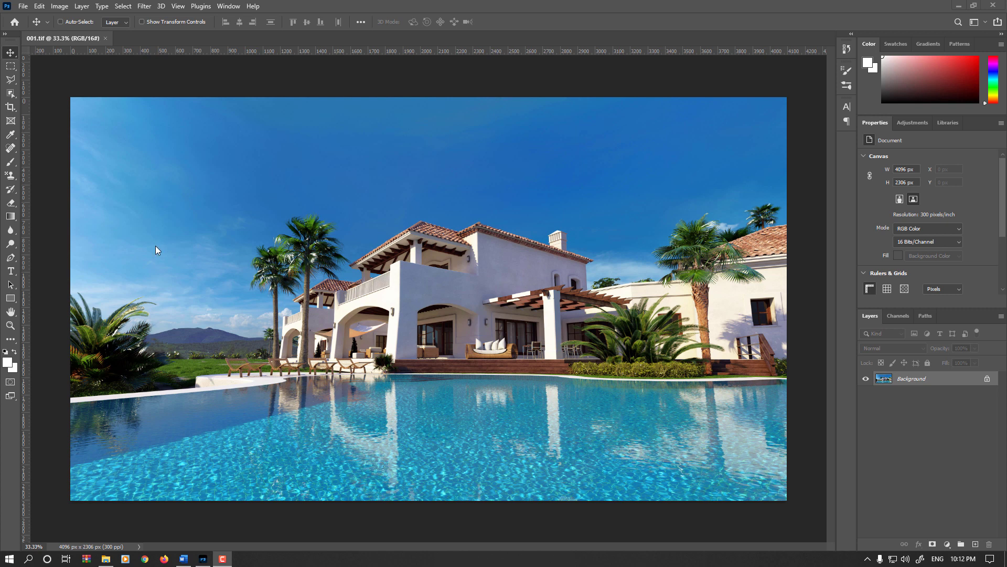
- Check the General preferences, then turn on the rulers along the canvas edges
left_click(40, 6)
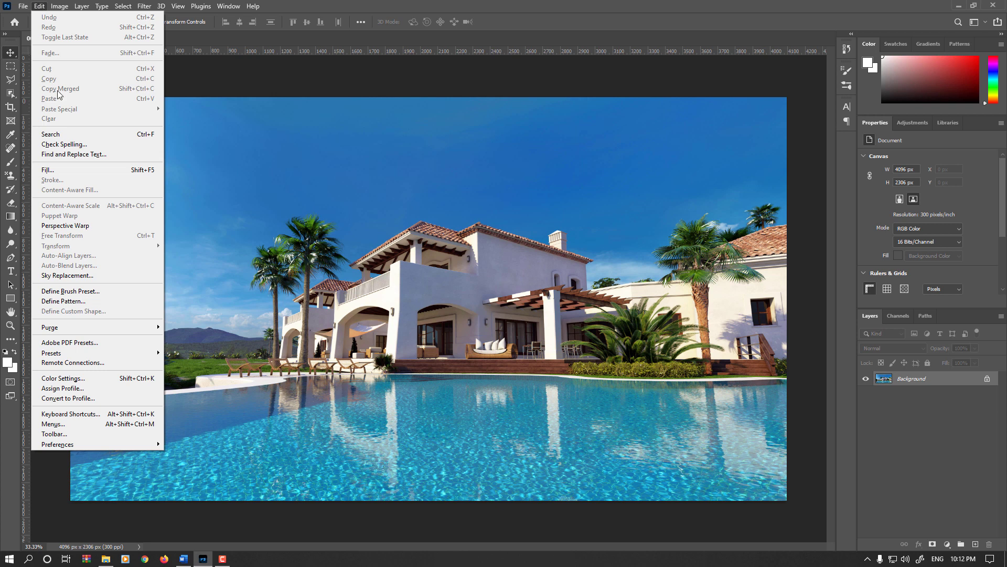
mouse_move(86, 443)
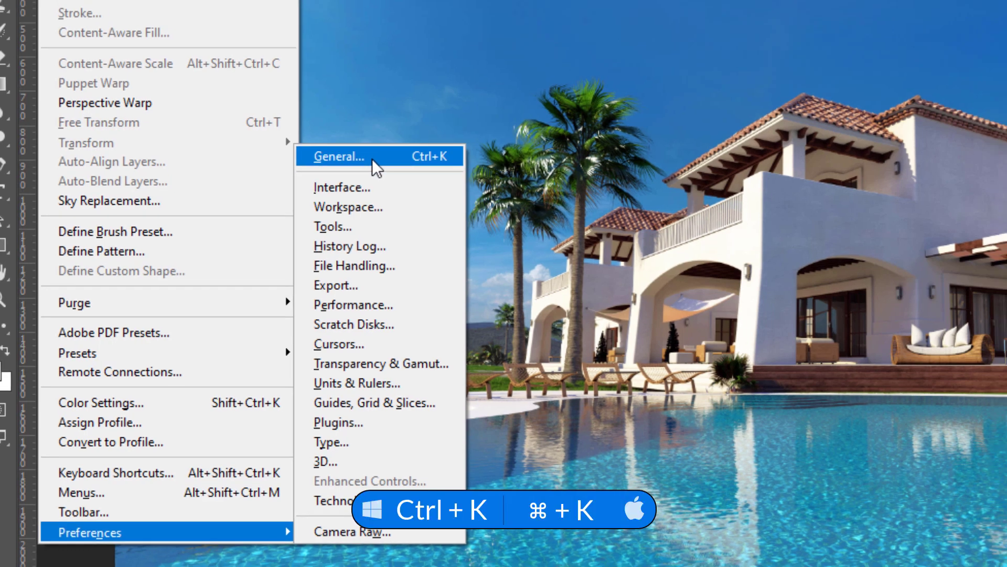
left_click(379, 157)
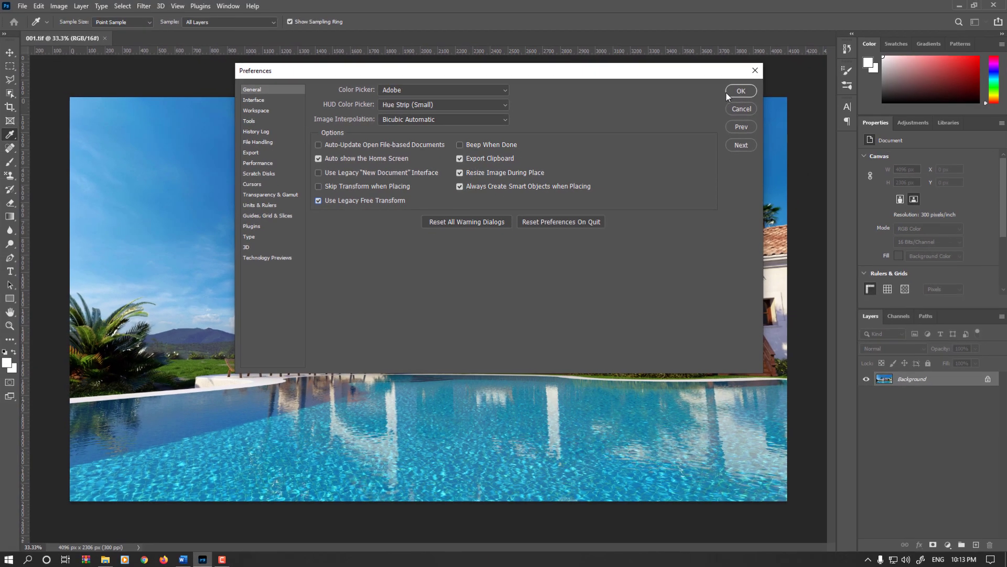
left_click(740, 91)
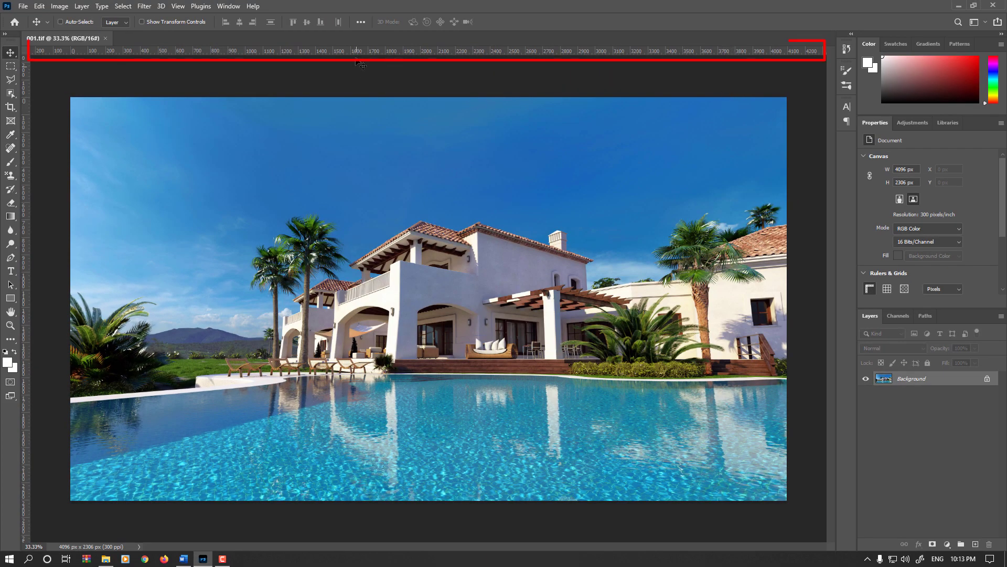
left_click(178, 6)
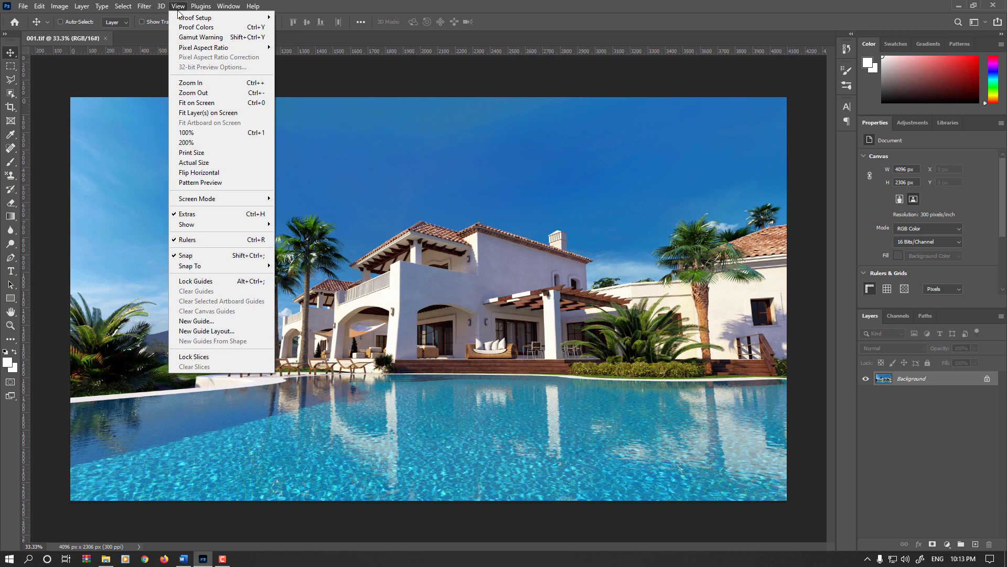
left_click(225, 240)
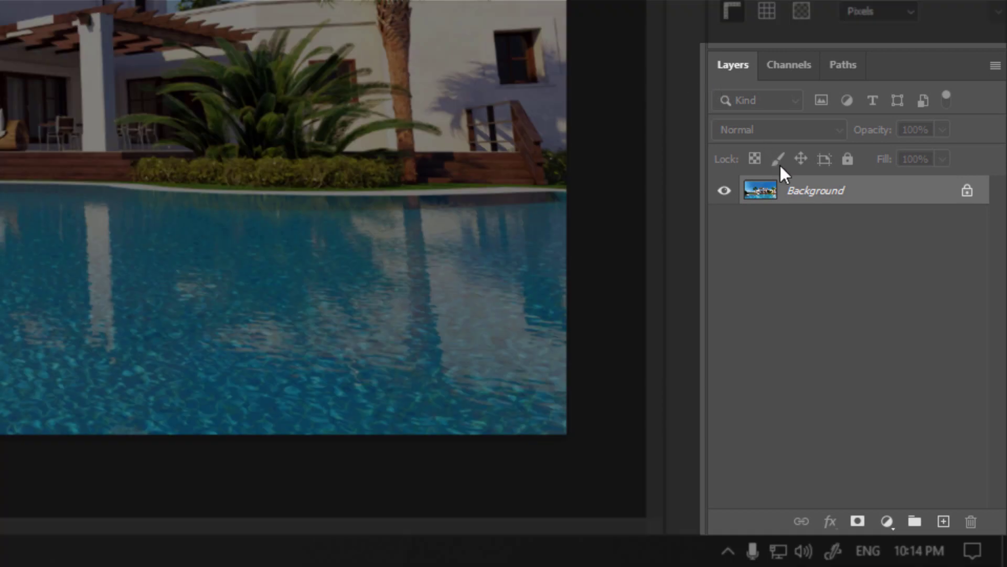
- Duplicate the Background layer and name the copy Exterior_Shot_01
left_click_drag(807, 198, 943, 521)
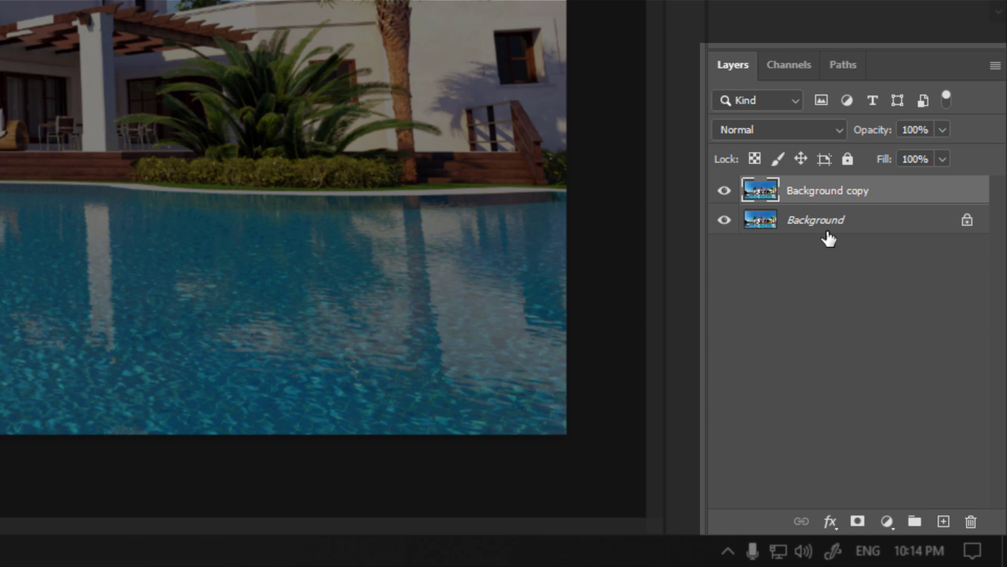
double_click(814, 193)
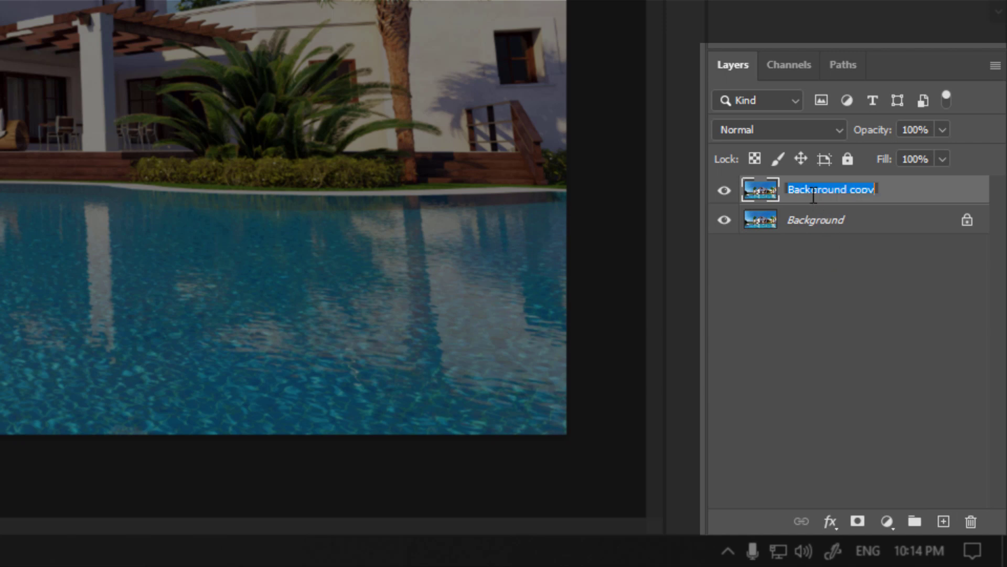
type("Exterior S")
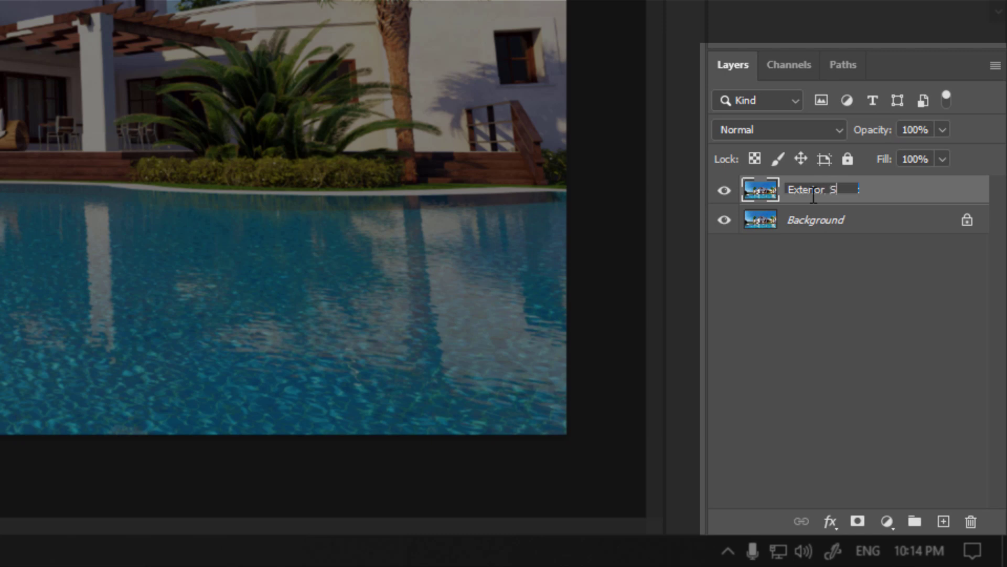
type("hot_01")
key("Return")
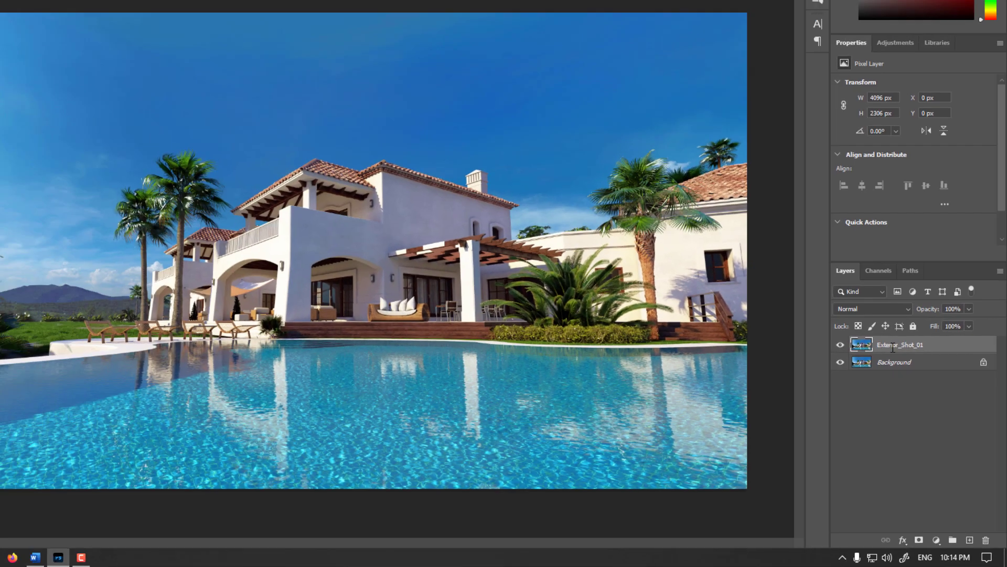
- Convert the Exterior_Shot_01 layer into an embedded Smart Object
right_click(867, 210)
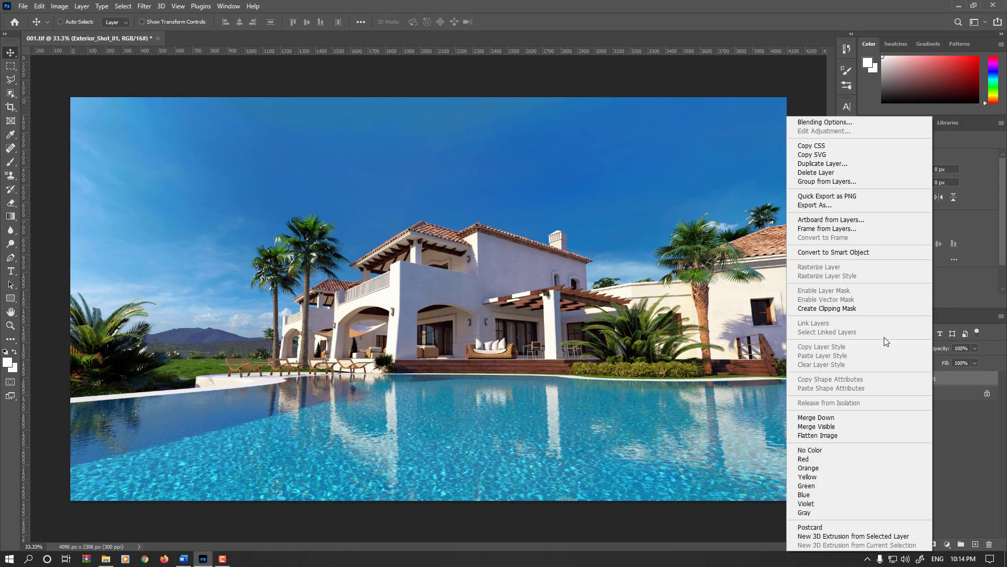
left_click(879, 253)
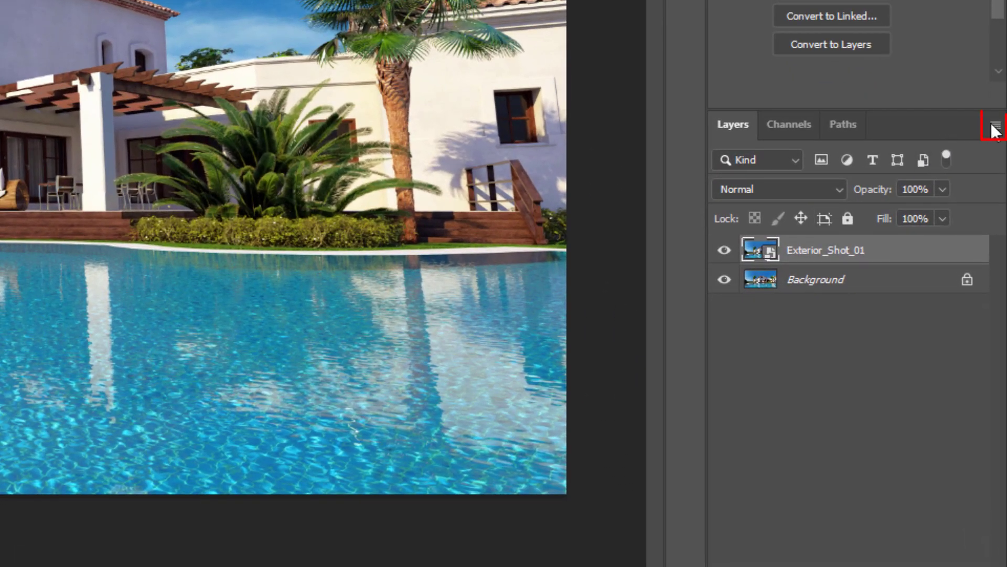
- Set the Layers panel's Panel Options to the largest thumbnail size
left_click(995, 128)
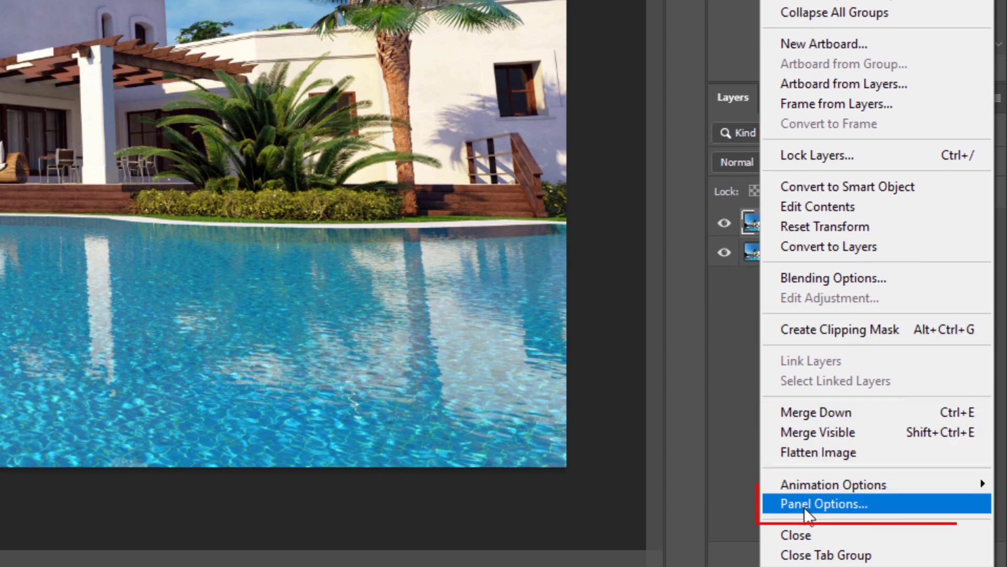
left_click(817, 505)
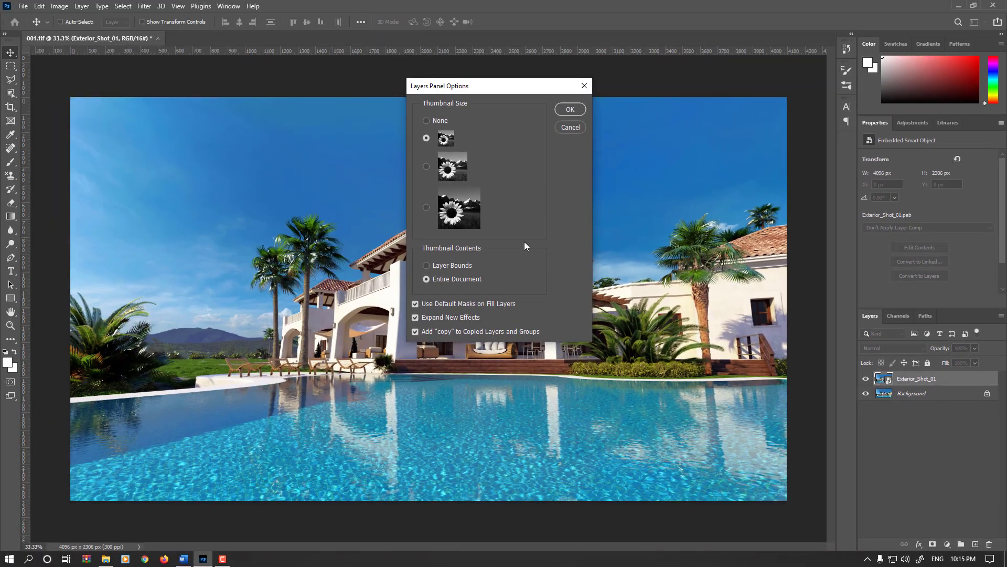
left_click(465, 213)
left_click(572, 109)
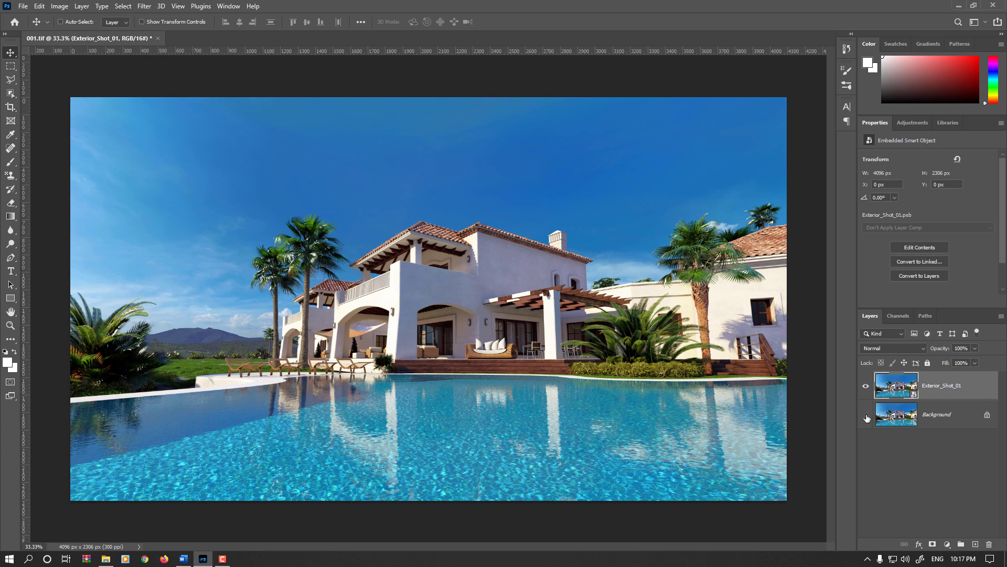
- Hide the Background layer and start a Free Transform on Exterior_Shot_01
left_click(867, 416)
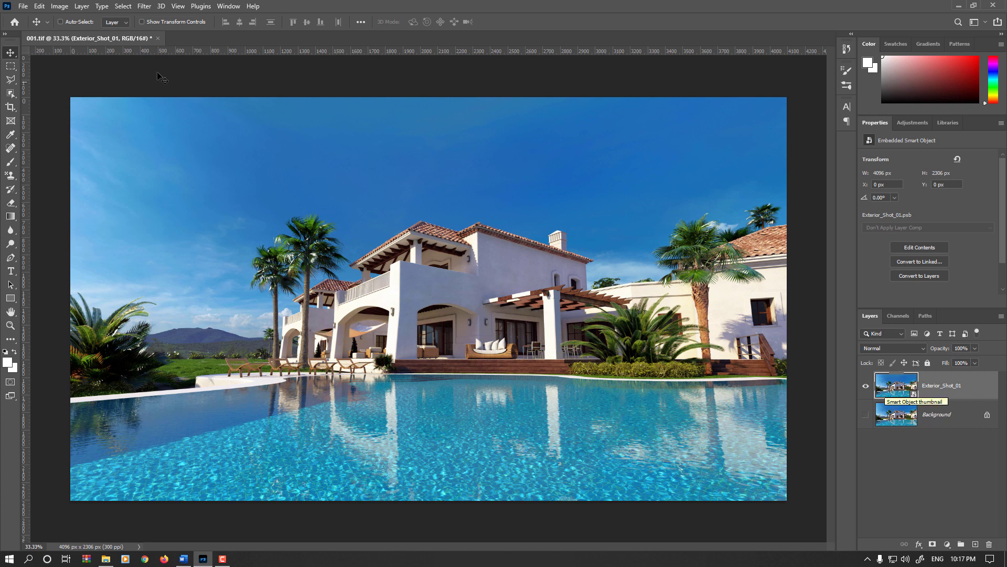
left_click(39, 6)
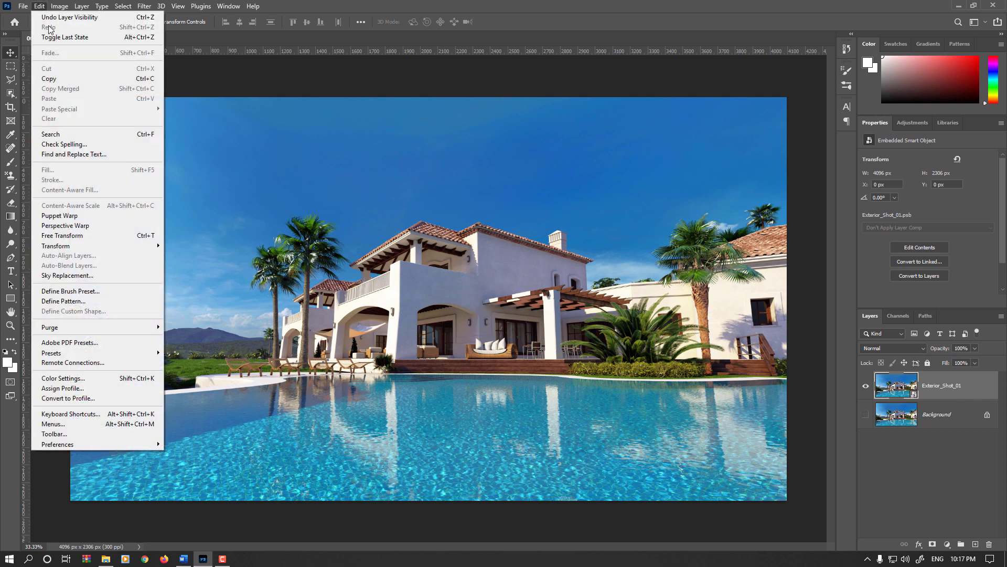
left_click(120, 240)
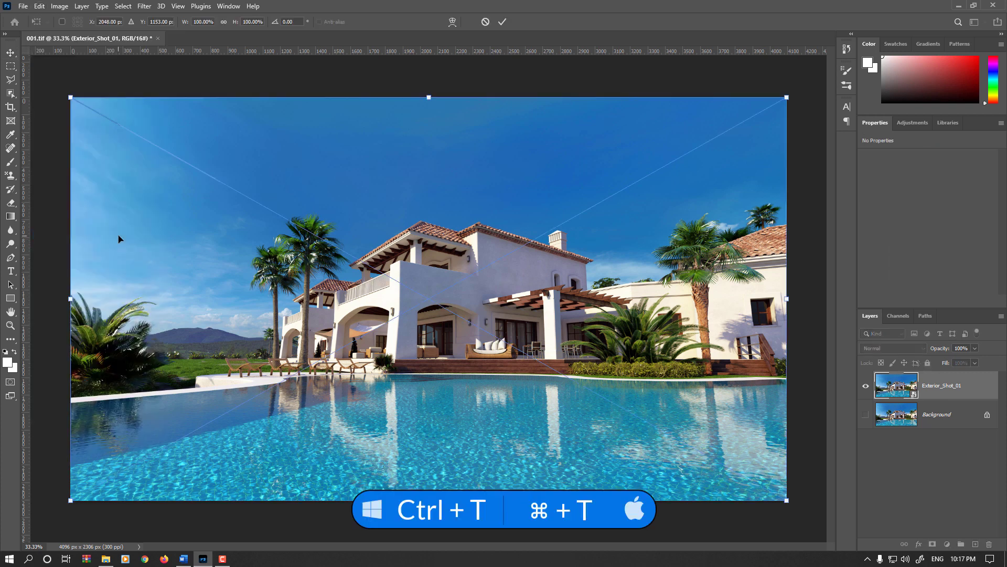
- Show the transform modes: Scale, Rotate, Skew, Perspective and Distort
left_click(40, 6)
mouse_move(83, 251)
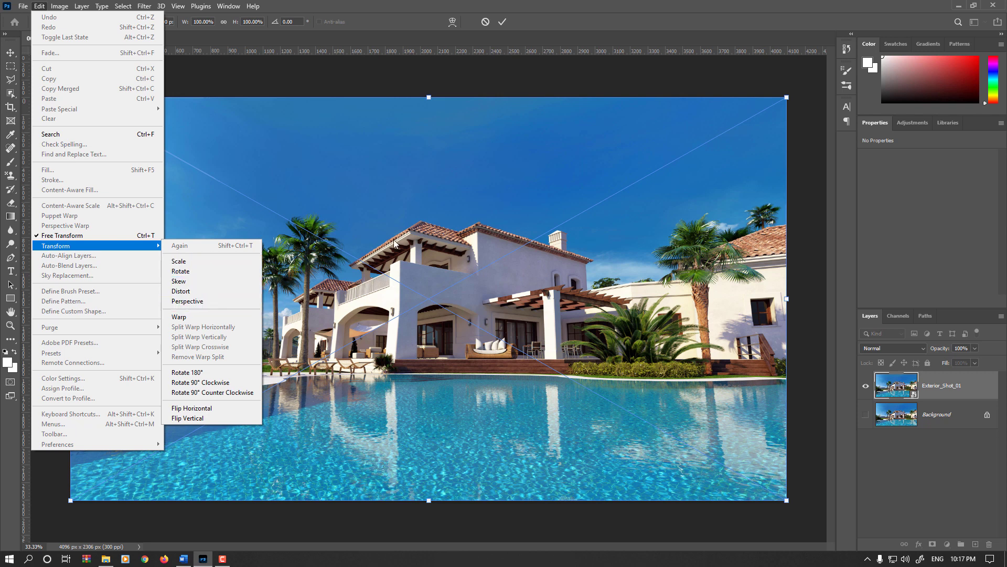
right_click(371, 210)
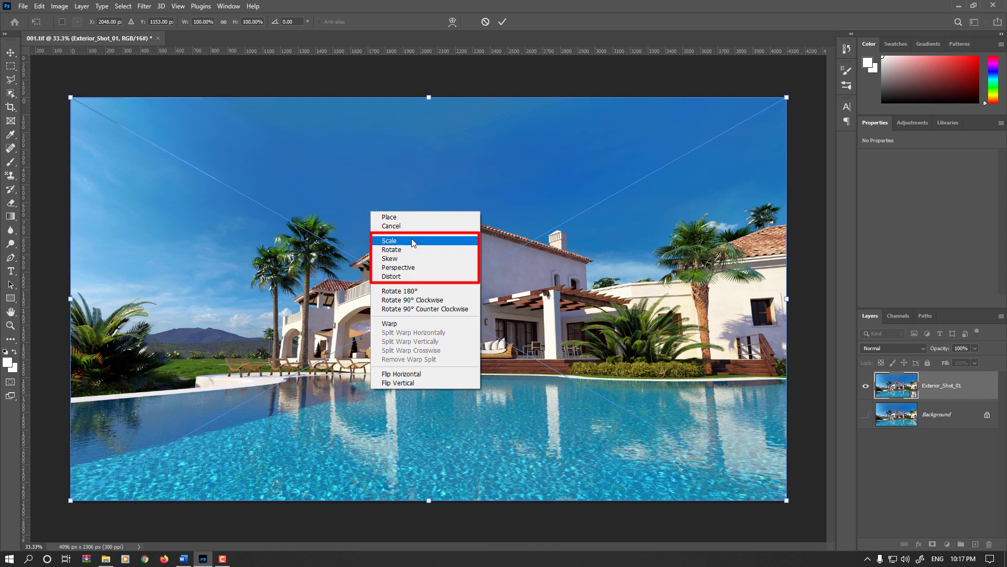
- Scale Exterior_Shot_01 proportionally from its top-right corner to 91.93%
left_click(467, 192)
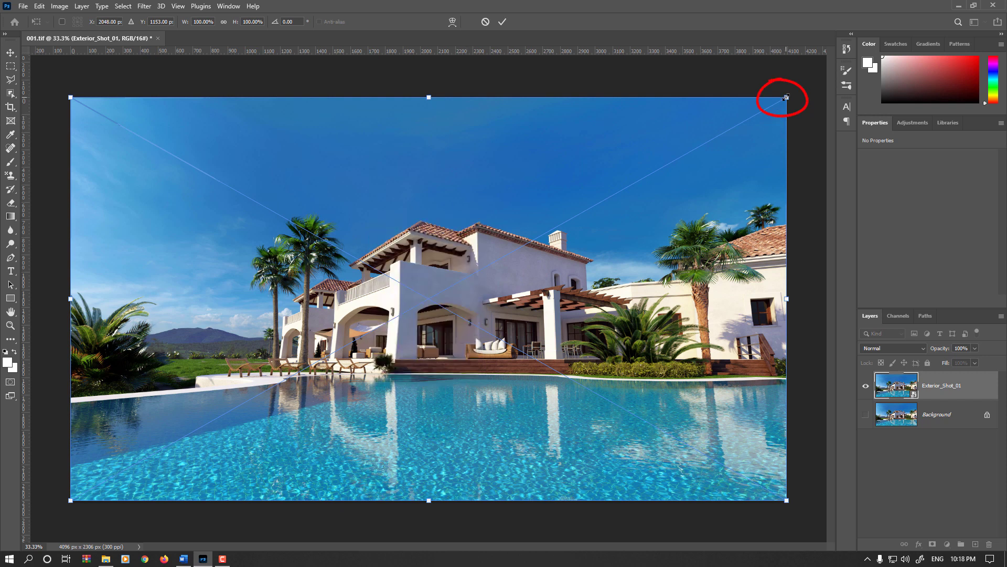
left_click_drag(787, 97, 566, 204)
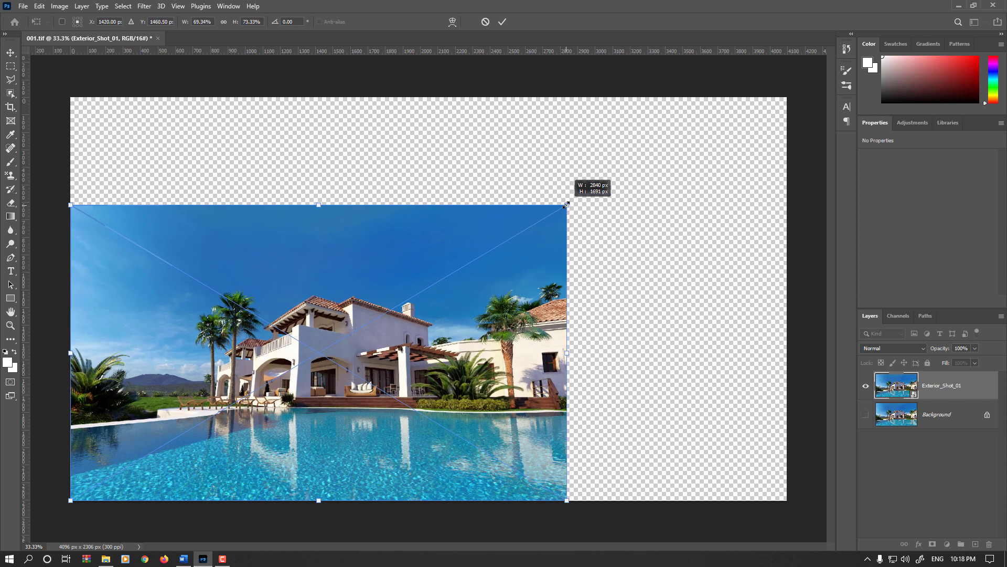
key("shift")
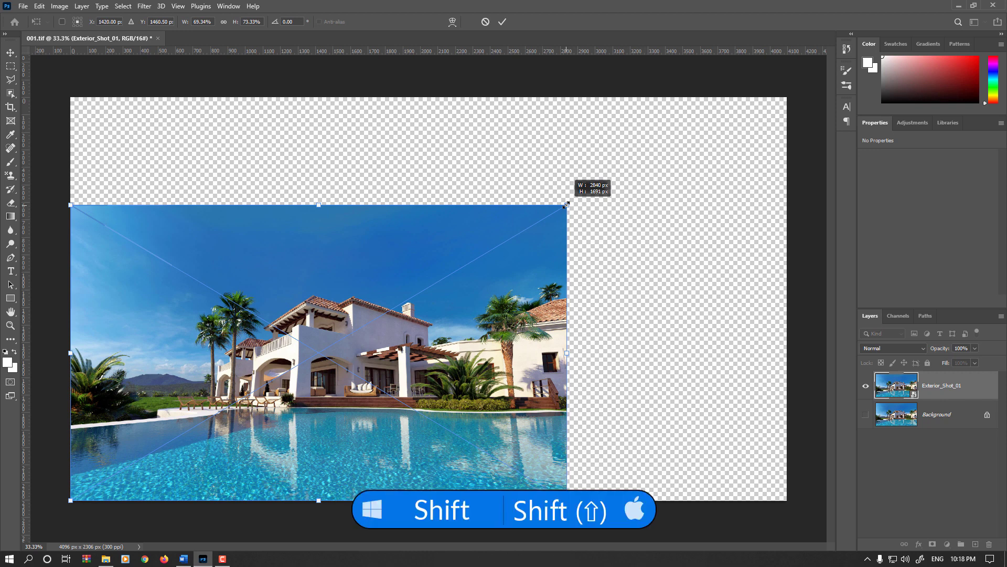
left_click_drag(567, 205, 729, 133)
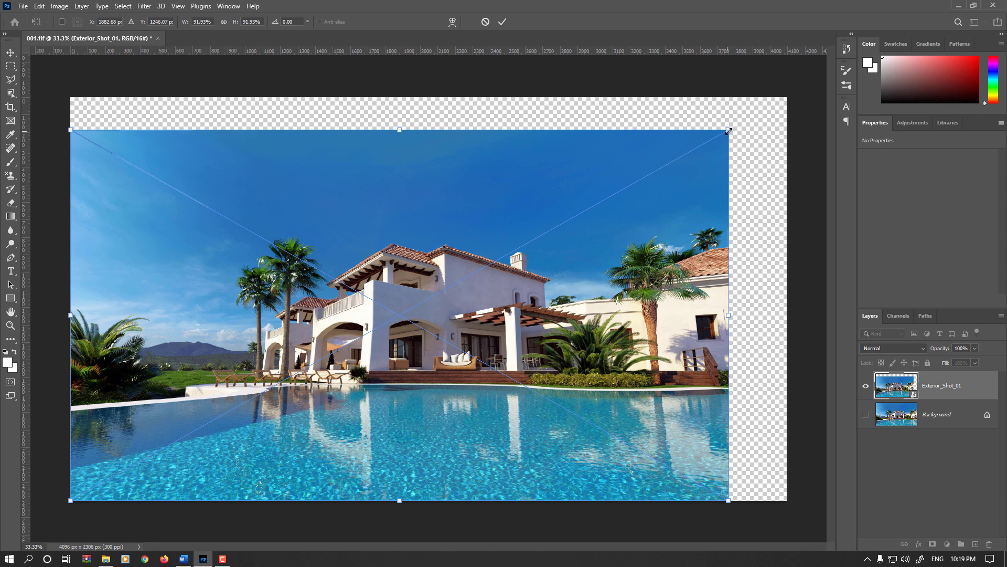
key("ctrl")
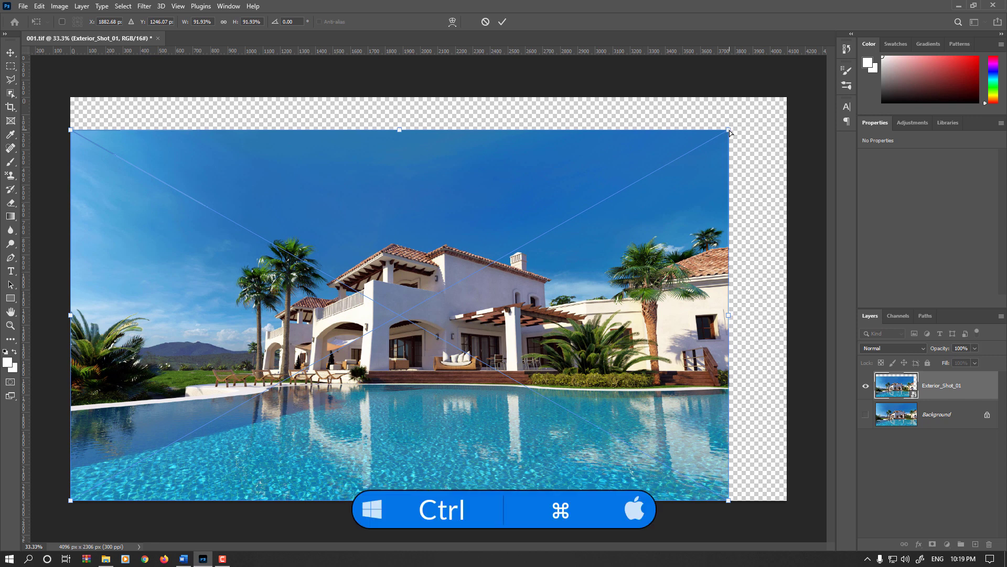
mouse_move(730, 133)
left_mouse_down()
mouse_move(469, 291)
mouse_move(522, 244)
mouse_move(697, 134)
mouse_move(751, 142)
mouse_move(790, 108)
mouse_move(737, 141)
mouse_move(572, 146)
mouse_move(691, 164)
mouse_move(716, 131)
mouse_move(729, 42)
mouse_move(719, 163)
mouse_move(732, 68)
mouse_move(723, 136)
left_mouse_up()
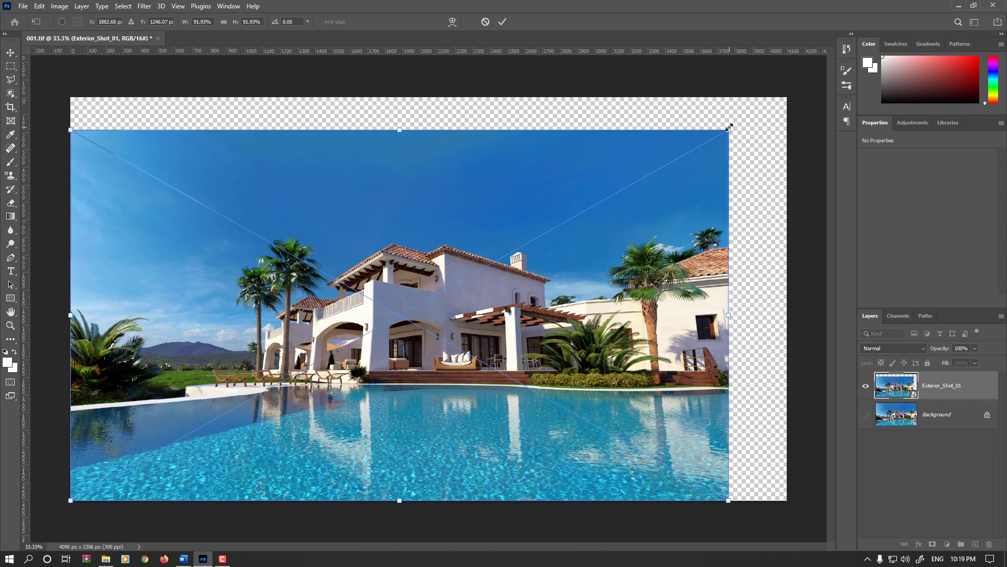
- Shrink the photo further to 74.62%, then cancel the transform to restore 4096 × 2306 px
left_click_drag(728, 130, 704, 144)
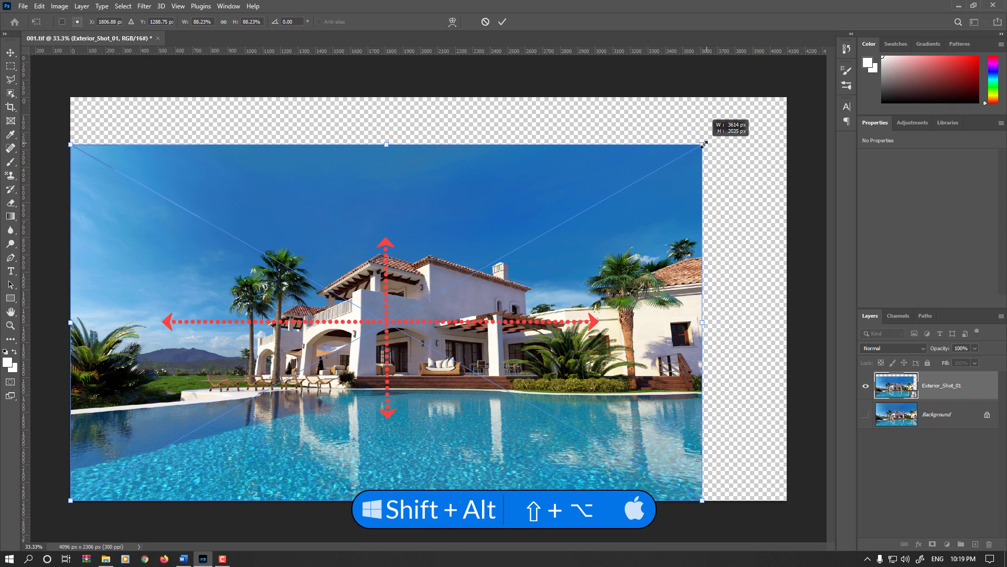
left_click_drag(705, 144, 666, 165)
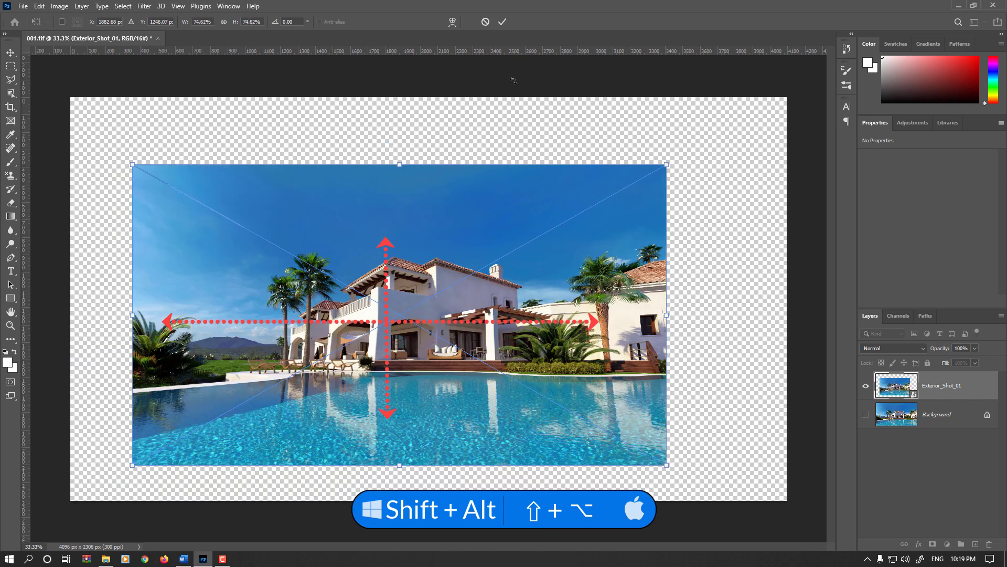
left_click(485, 23)
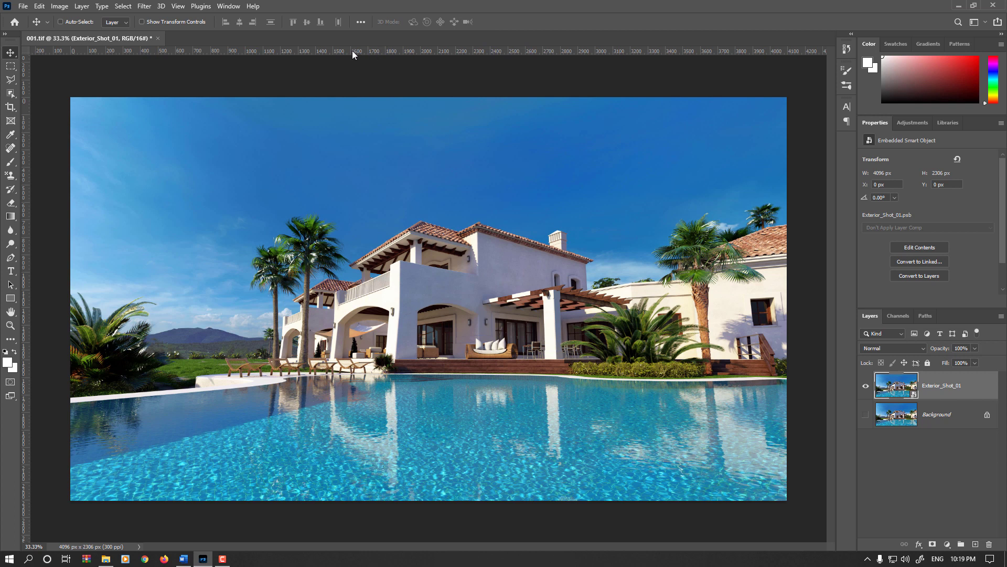
- Place a vertical guide along the pergola pillar at roughly 2750 px and zoom to check it
key("ctrl")
left_click_drag(25, 198, 556, 208)
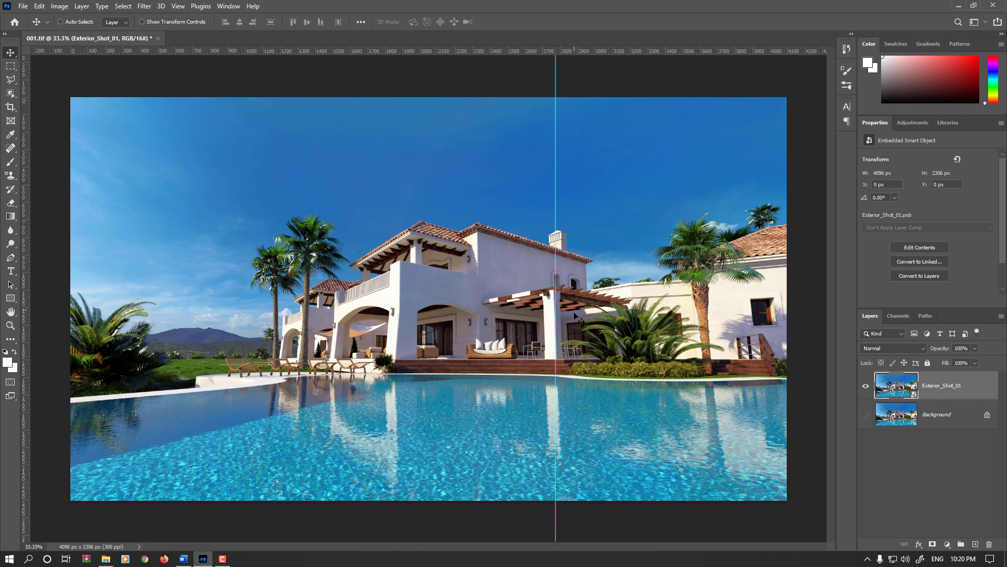
scroll(559, 329, "up", 3)
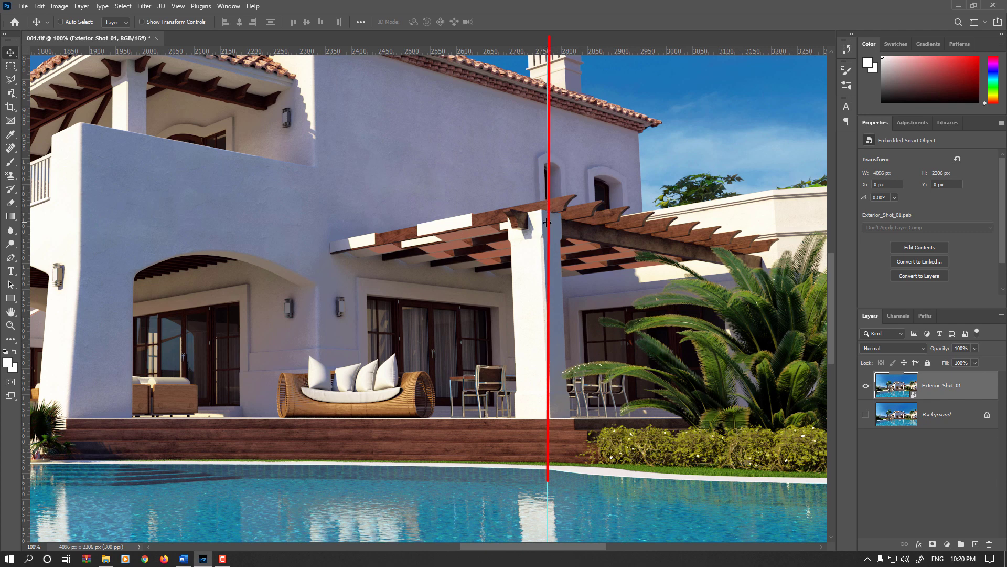
scroll(542, 230, "down", 1)
scroll(541, 230, "down", 2)
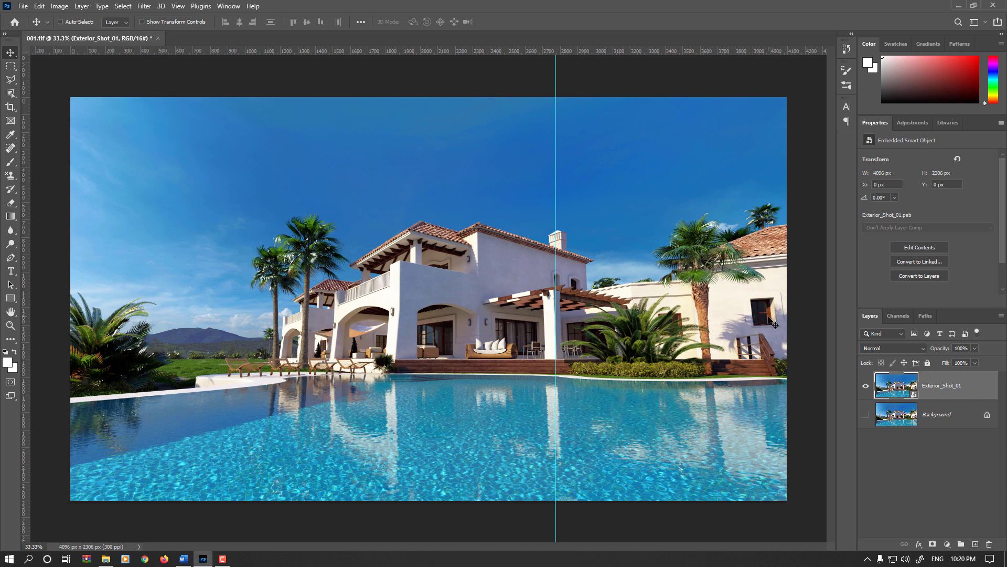
- Add vertical guides at about 3650 px by the palm trunk and near 3900 px
left_click_drag(26, 304, 754, 320)
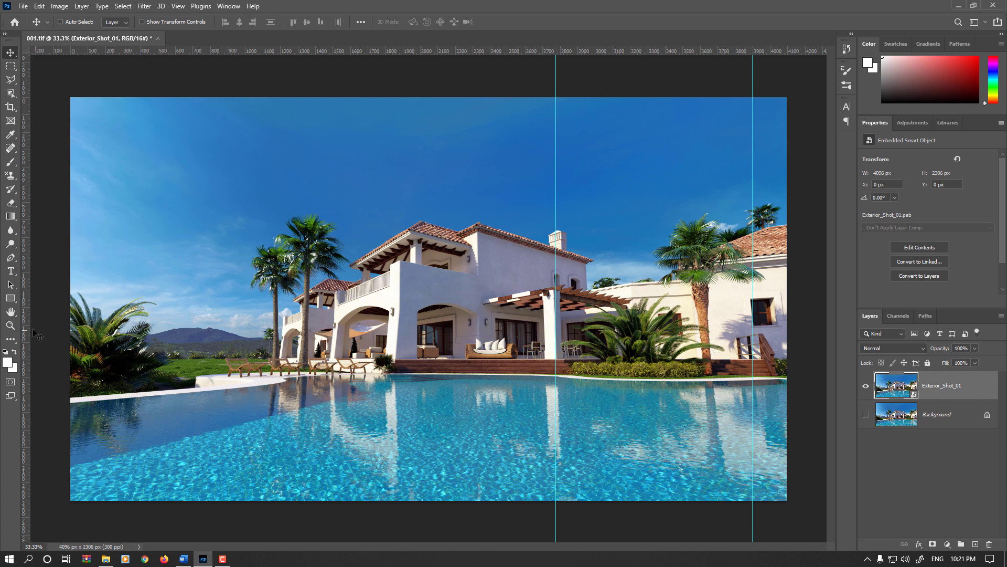
mouse_move(25, 323)
left_mouse_down()
mouse_move(405, 343)
mouse_move(659, 341)
mouse_move(675, 381)
mouse_move(709, 384)
left_mouse_up()
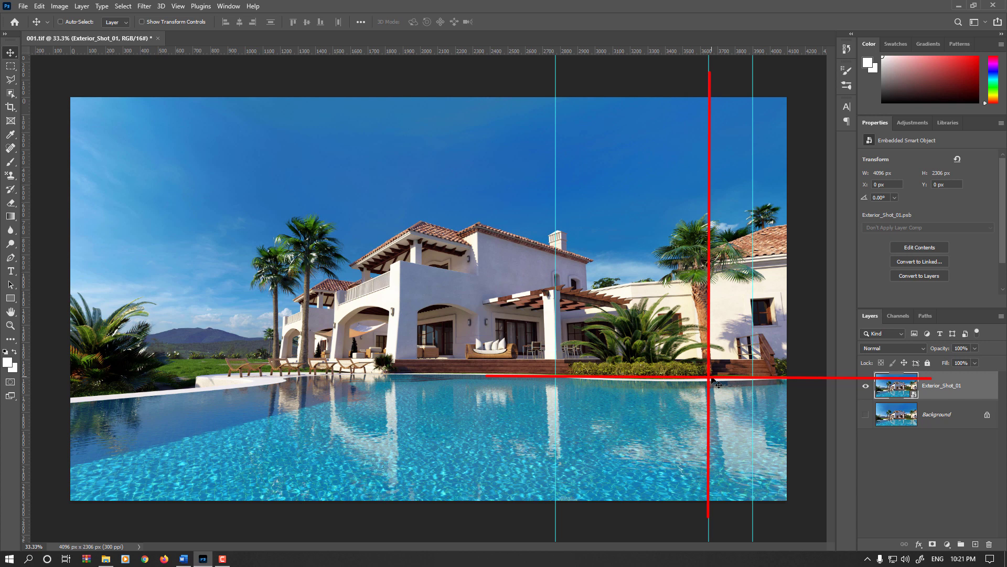
- Start a Free Transform, zoom out, and distort the photo's top-right corner outward
key("ctrl")
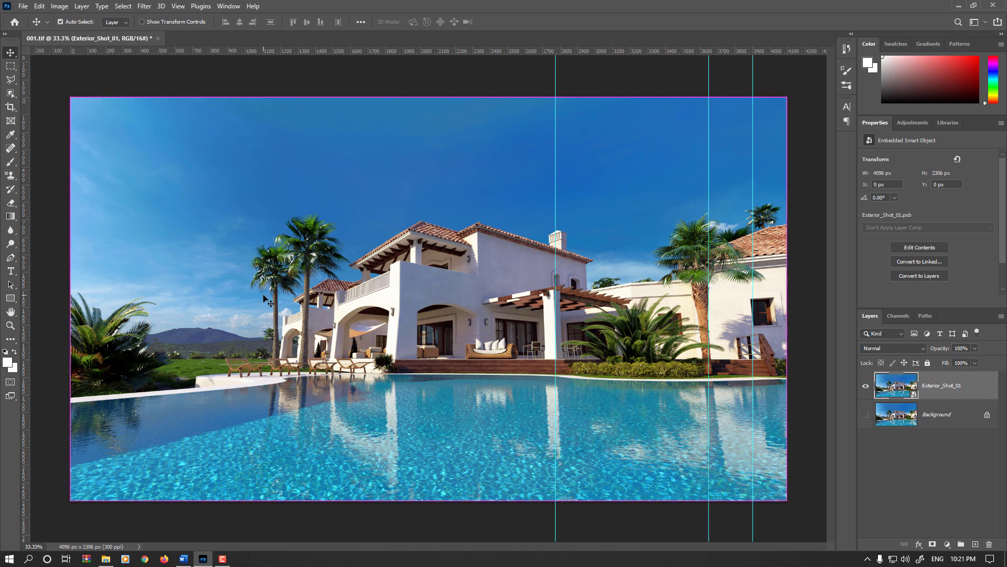
key("ctrl+t")
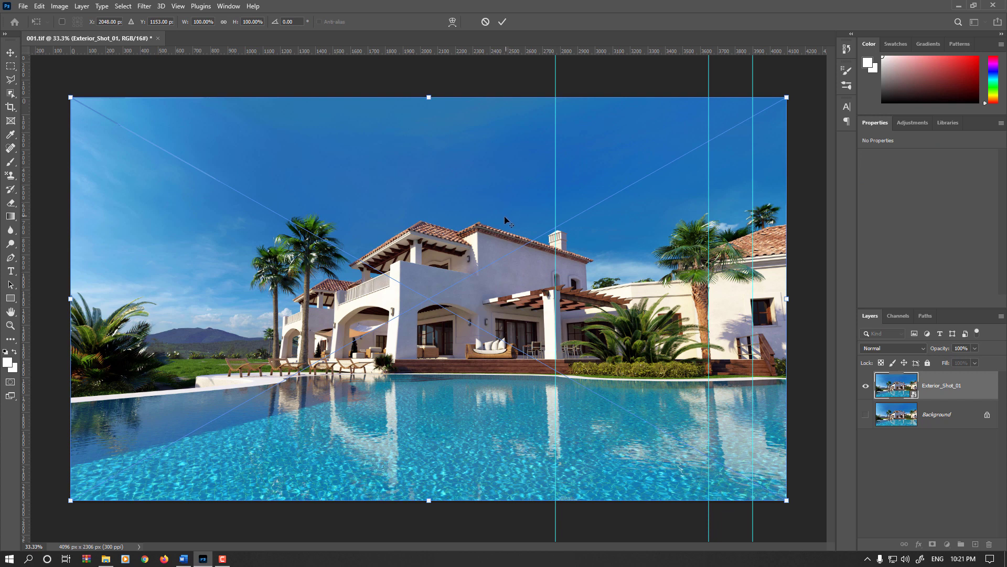
key("ctrl+minus")
key("ctrl+shift")
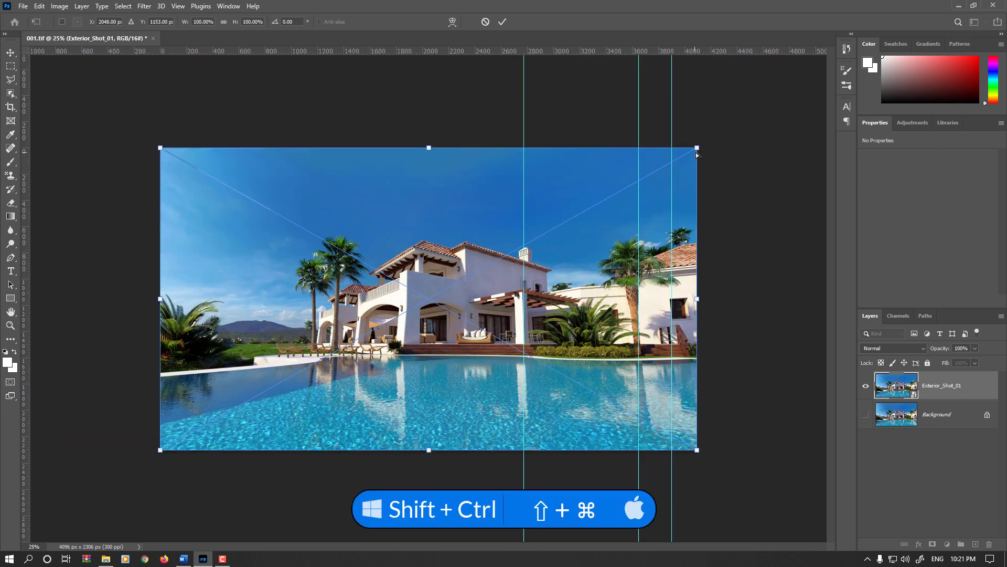
left_click_drag(696, 148, 731, 147)
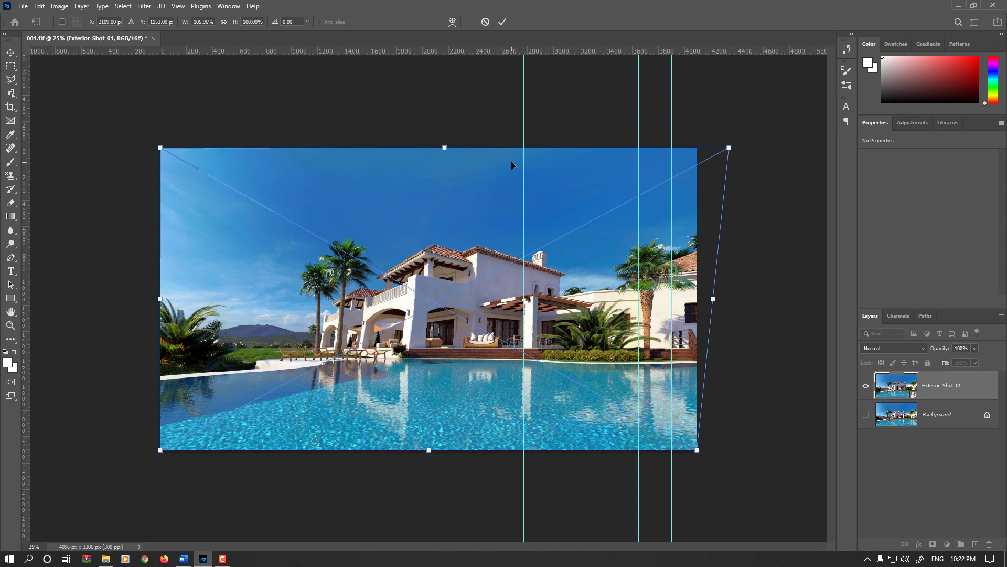
- Move the rightmost guide further right and add a guide near 1400 px by the left palms
left_click_drag(672, 340, 685, 340)
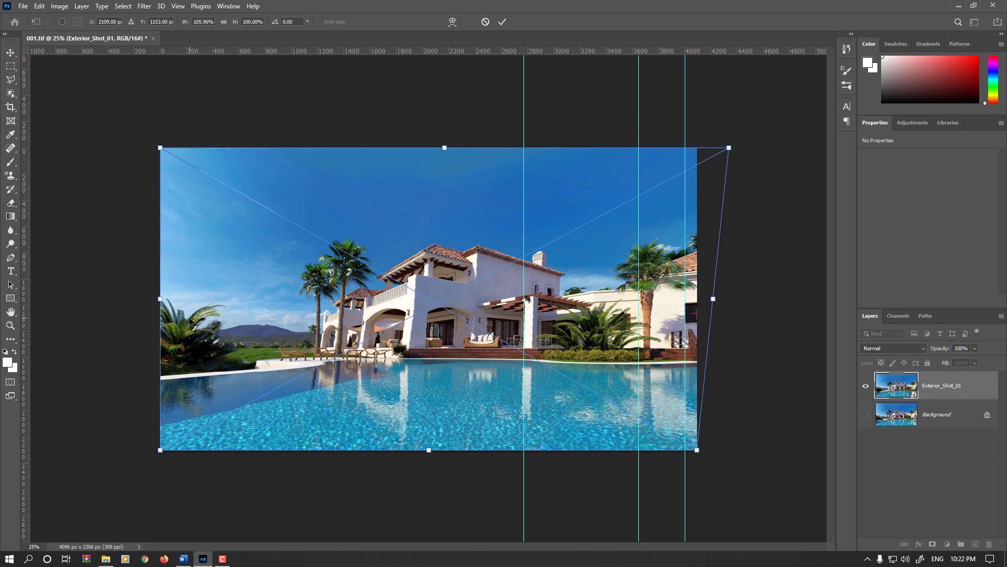
left_click_drag(28, 317, 351, 340)
scroll(350, 339, "up", 3)
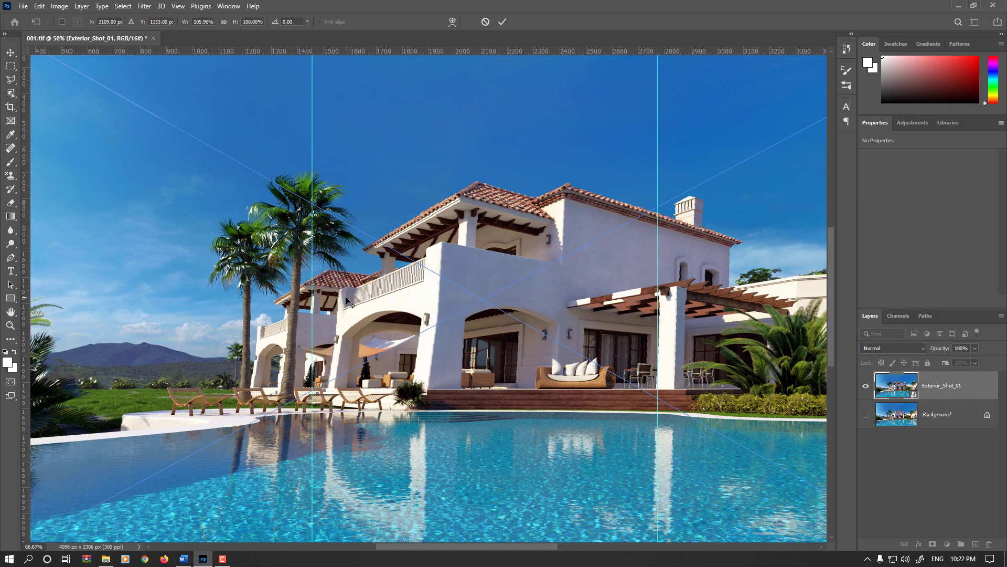
scroll(295, 307, "down", 3)
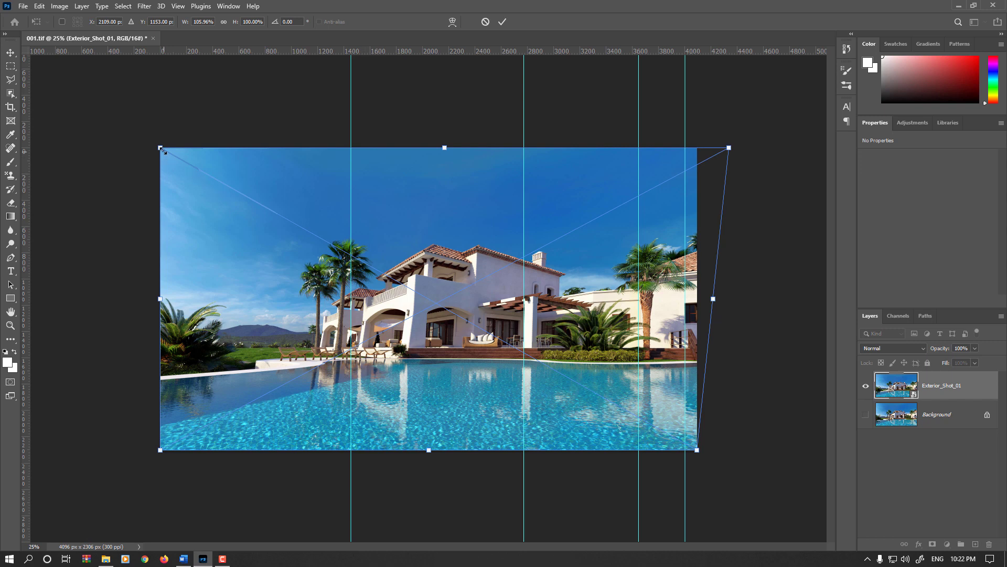
- Distort the top-left corner outward, realign the left guide, and stretch the top-right corner to 112.50% width
left_click_drag(161, 148, 129, 158)
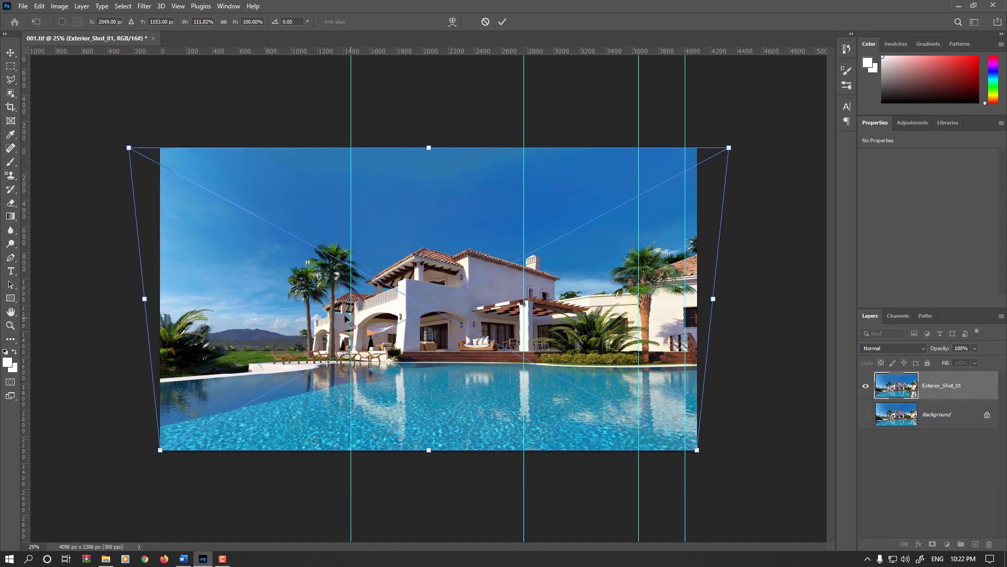
scroll(350, 318, "up", 3)
left_click_drag(320, 314, 297, 318)
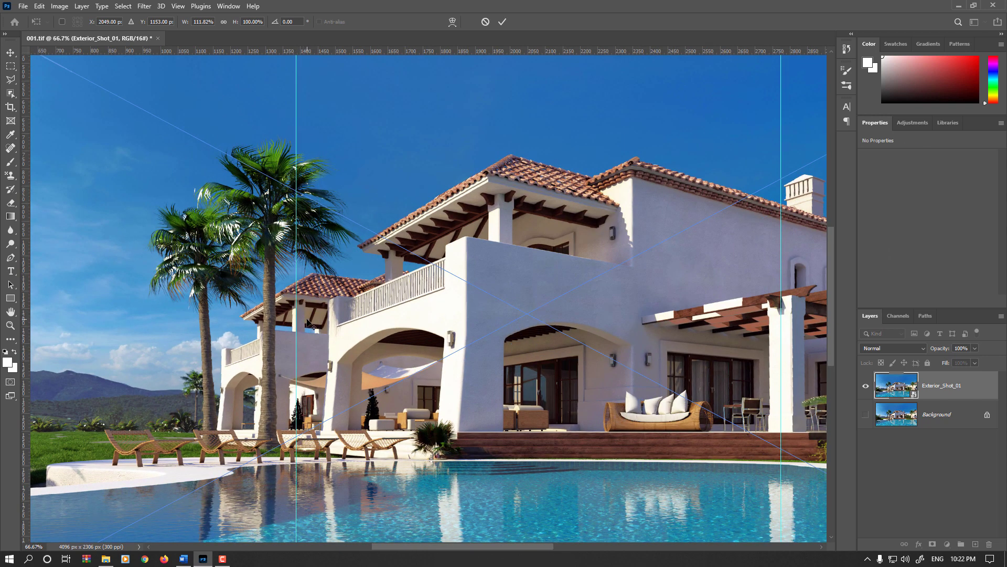
scroll(311, 325, "down", 2)
scroll(773, 341, "up", 2)
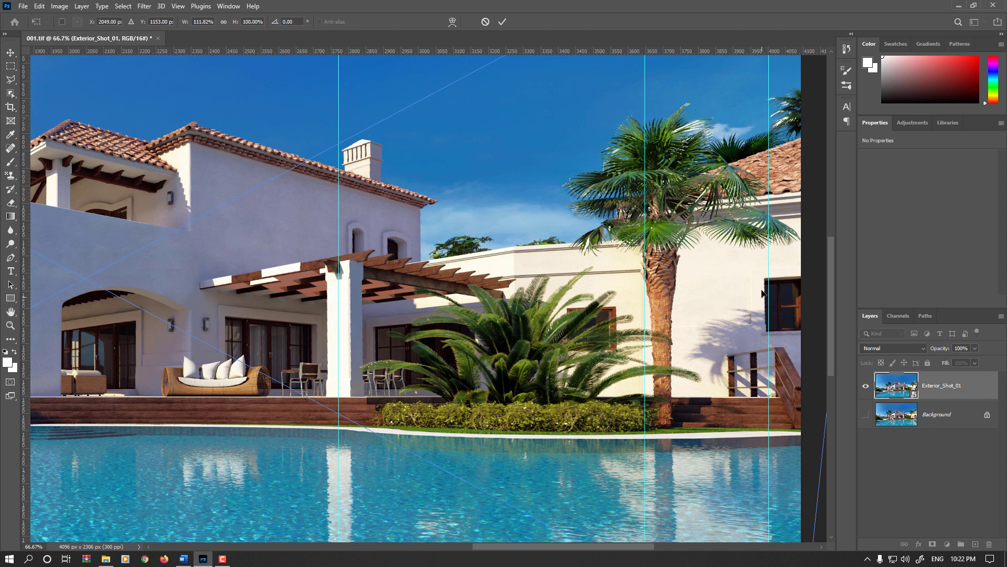
scroll(770, 317, "down", 2)
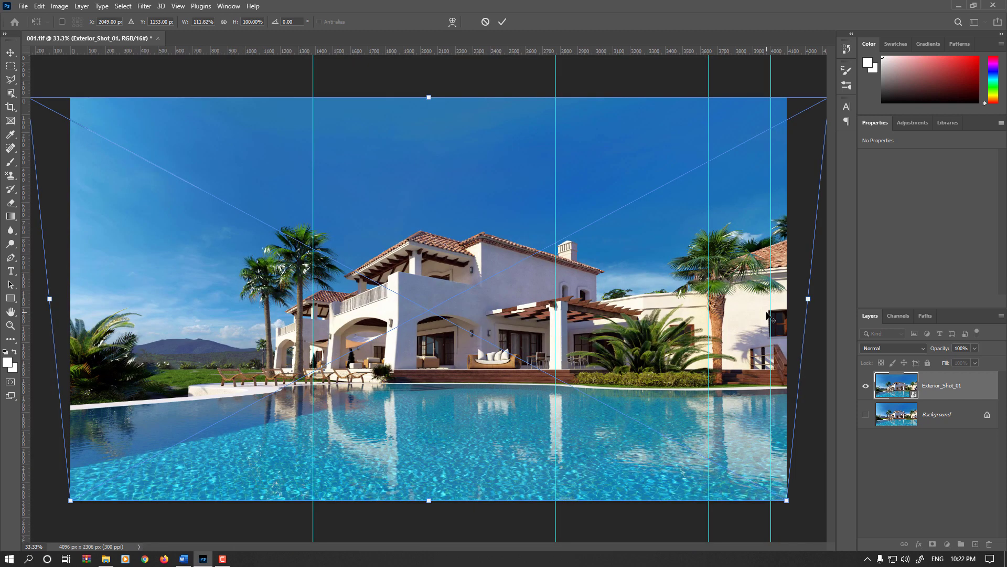
scroll(785, 236, "down", 1)
left_click_drag(729, 148, 733, 147)
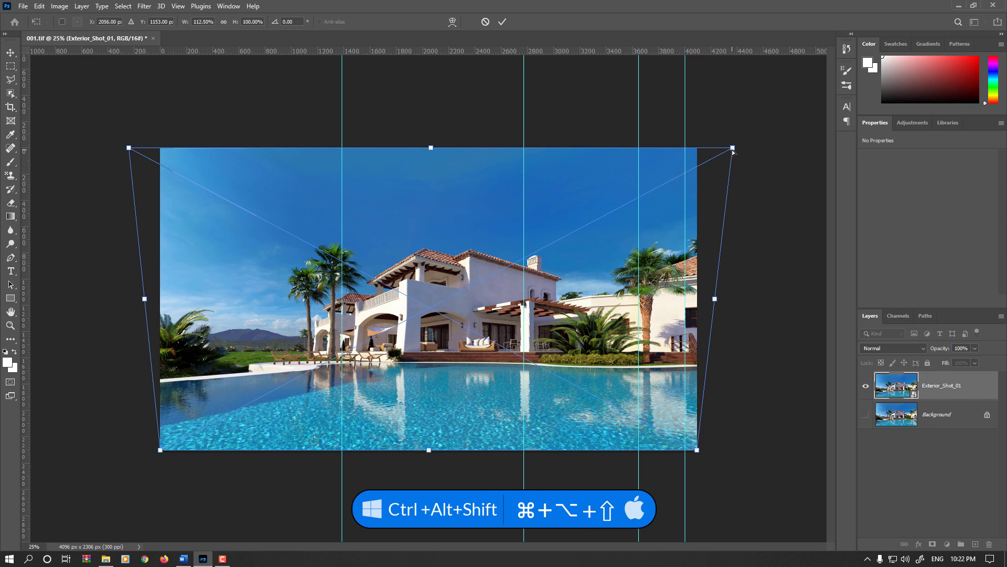
- Stretch the photo's top edge to 117.52% width and 110.75% height, and add a horizontal guide along the terrace line
left_click_drag(733, 149, 742, 152)
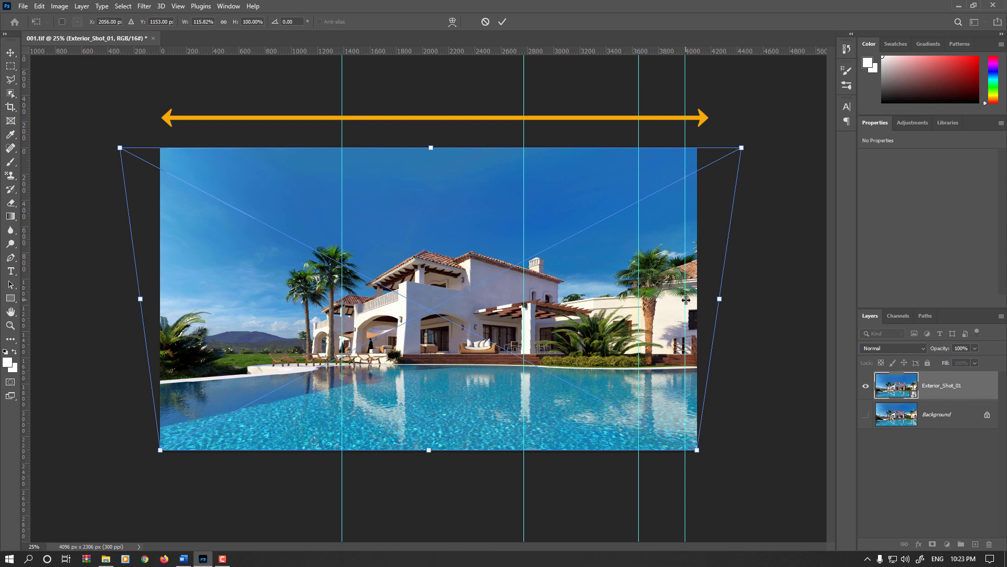
left_click_drag(688, 299, 690, 291)
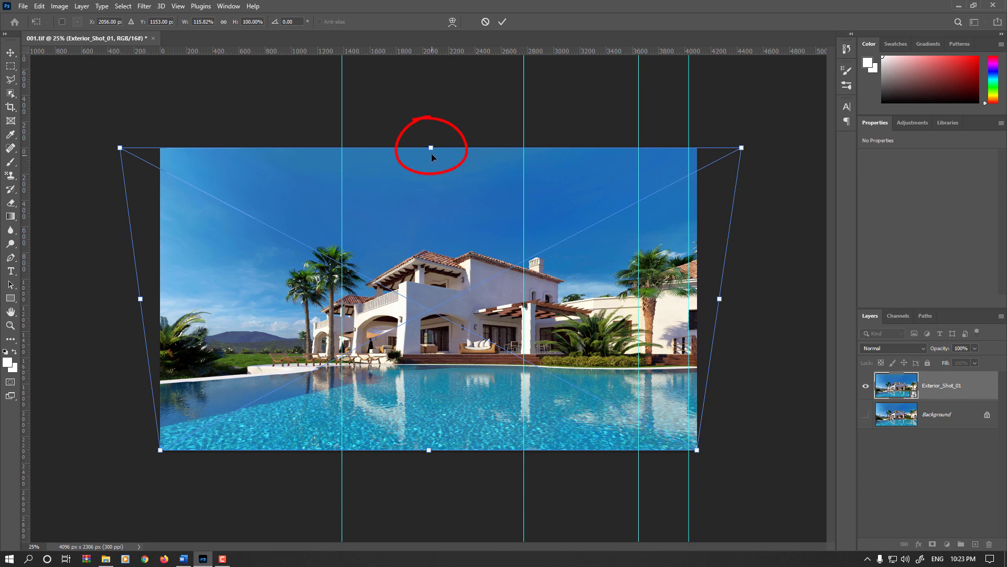
left_click_drag(430, 148, 431, 116)
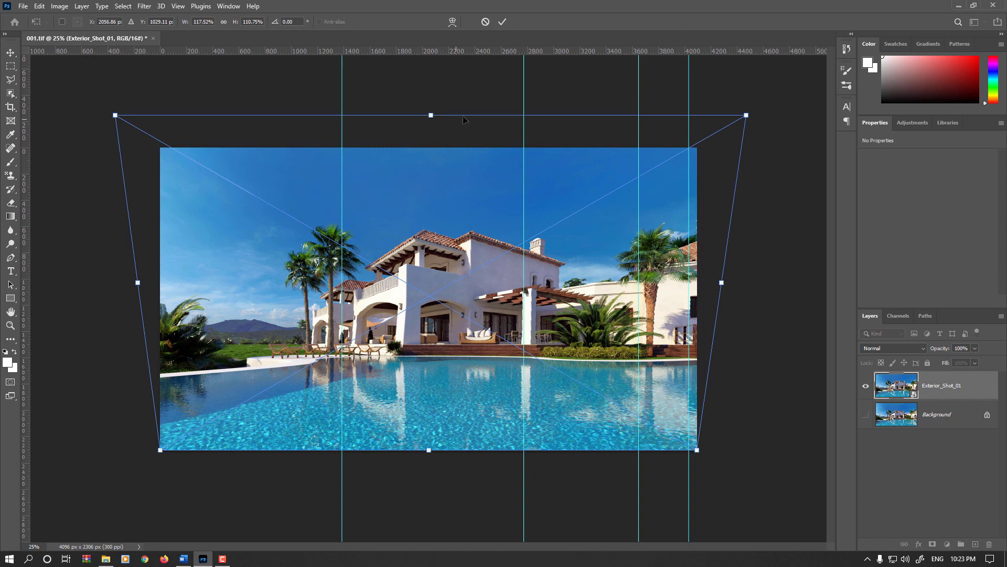
left_click_drag(531, 52, 456, 345)
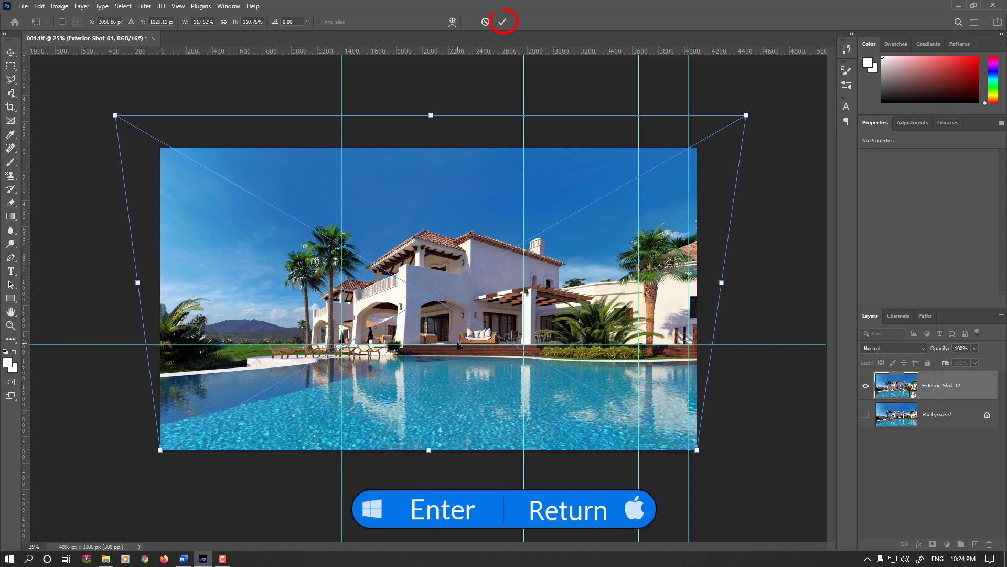
- Commit the distort, Reset Transform on the Exterior_Shot_01 smart object, then undo the reset
key("Return")
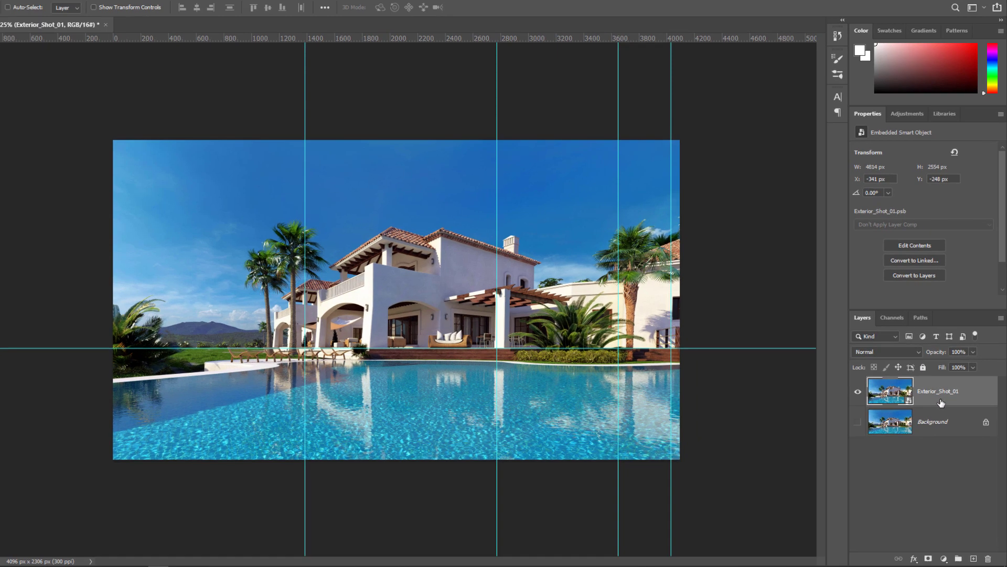
right_click(946, 396)
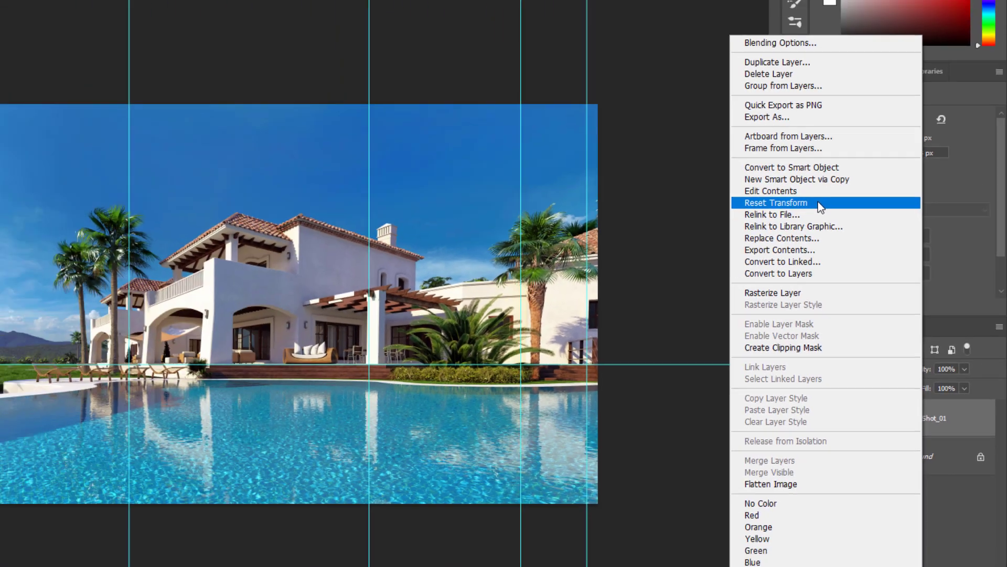
left_click(721, 161)
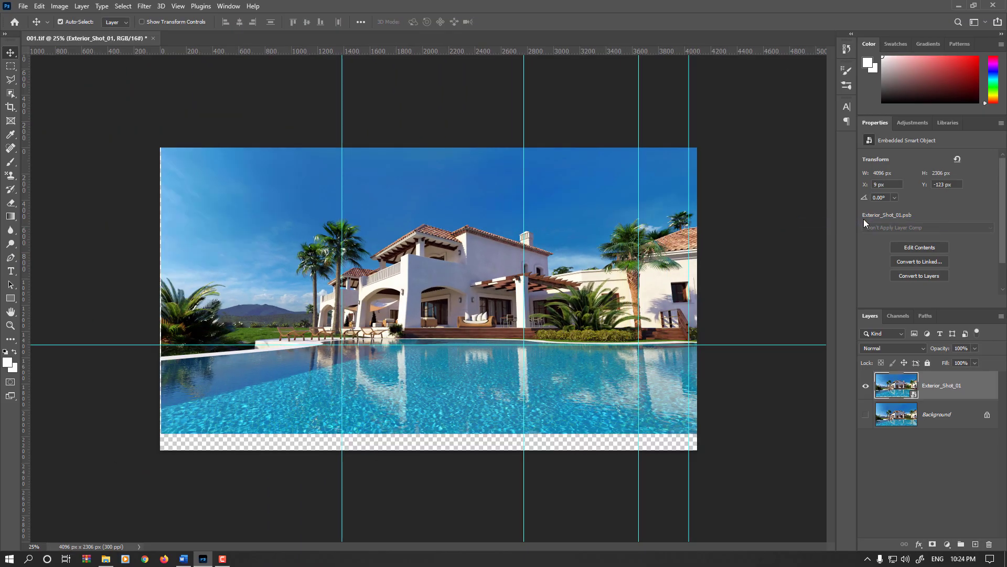
key("ctrl+z")
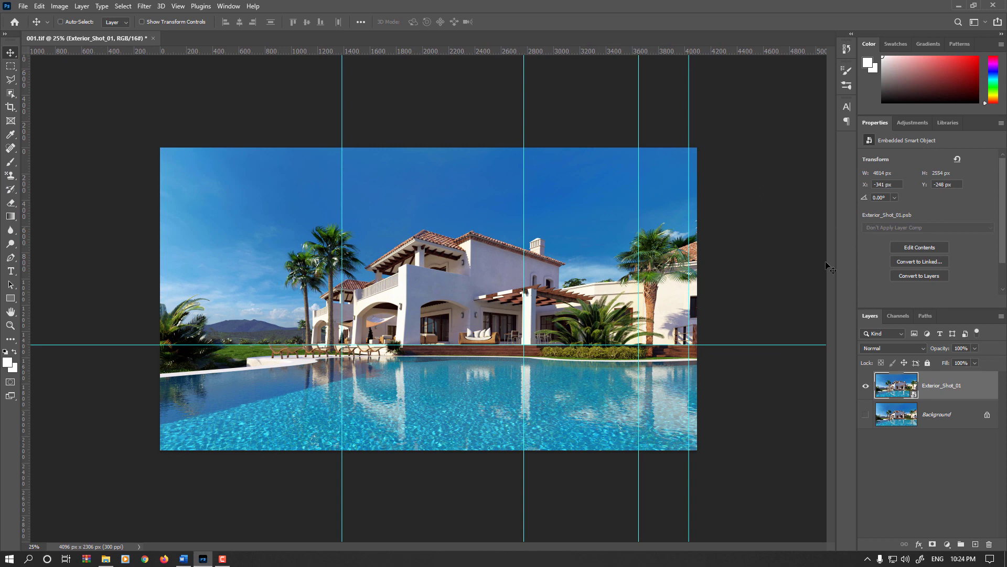